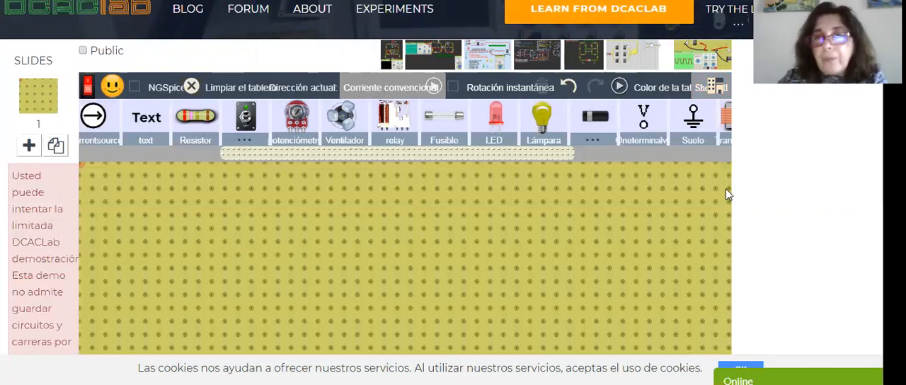
- Place a battery on the empty board and open its properties
{"action": "scroll", "coordinate": [836, 115], "scroll_direction": "down", "scroll_amount": 1}
{"action": "scroll", "coordinate": [837, 115], "scroll_direction": "up", "scroll_amount": 1}
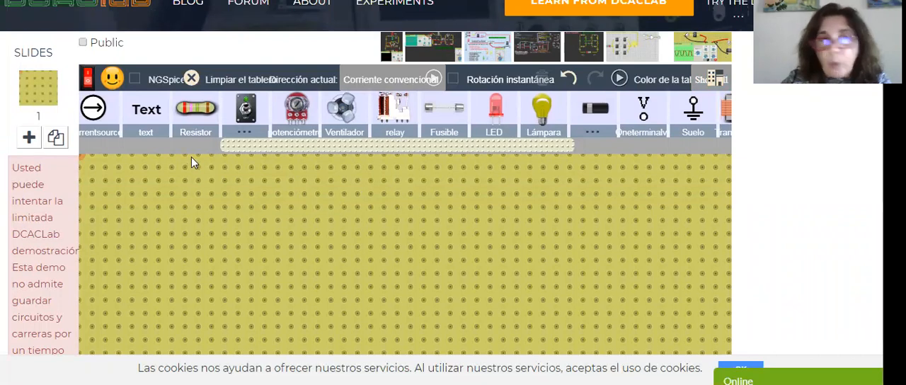
{"action": "left_click_drag", "start_coordinate": [263, 145], "coordinate": [125, 150]}
{"action": "left_click_drag", "start_coordinate": [246, 112], "coordinate": [362, 222]}
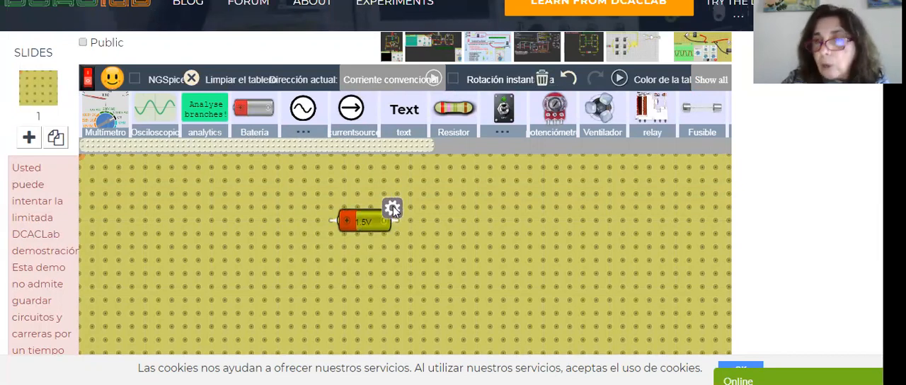
{"action": "left_click", "coordinate": [393, 208]}
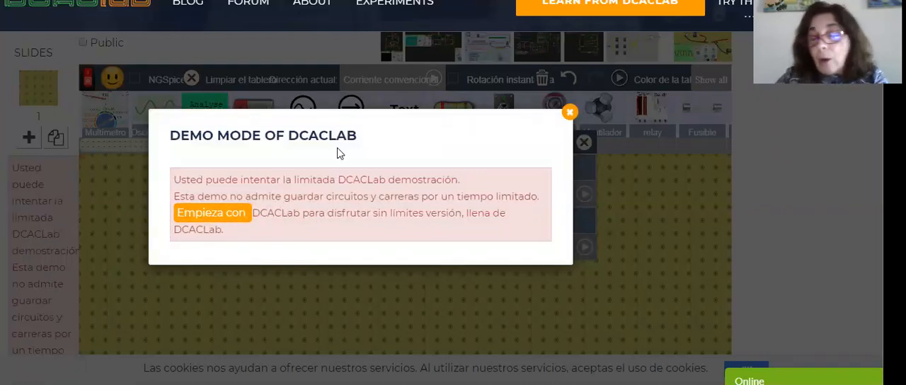
- Dismiss the demo mode notice and close the login window without signing in
{"action": "left_click", "coordinate": [571, 113]}
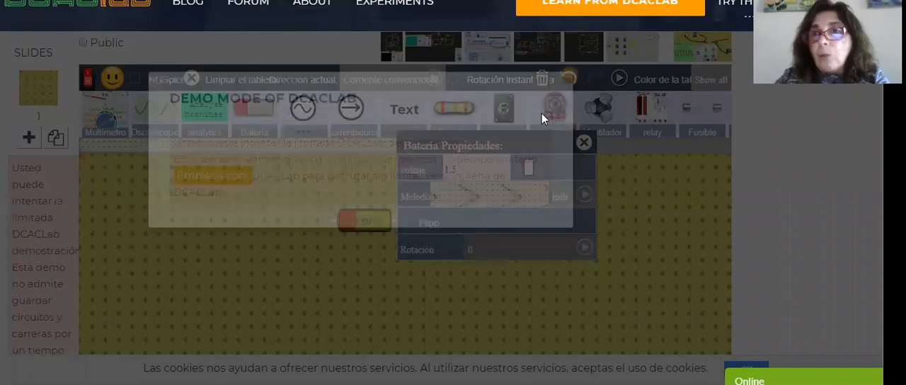
{"action": "scroll", "coordinate": [405, 212], "scroll_direction": "up", "scroll_amount": 1}
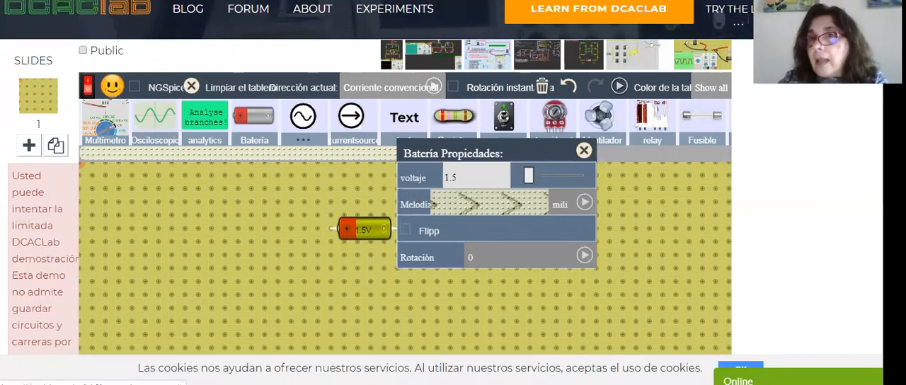
{"action": "left_click", "coordinate": [529, 175]}
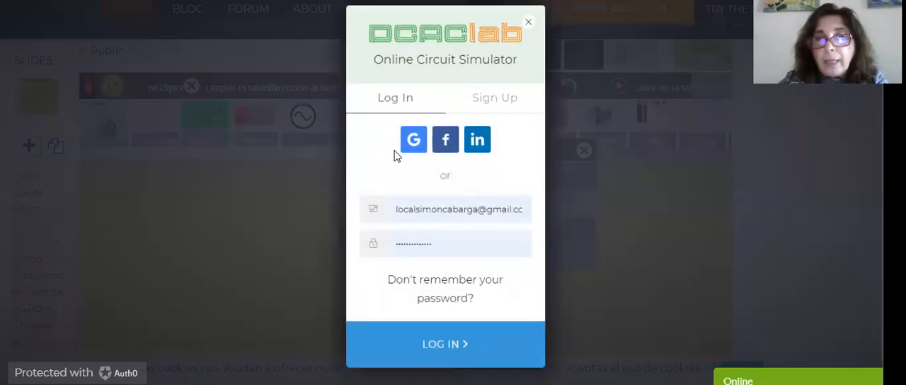
{"action": "left_click", "coordinate": [529, 22]}
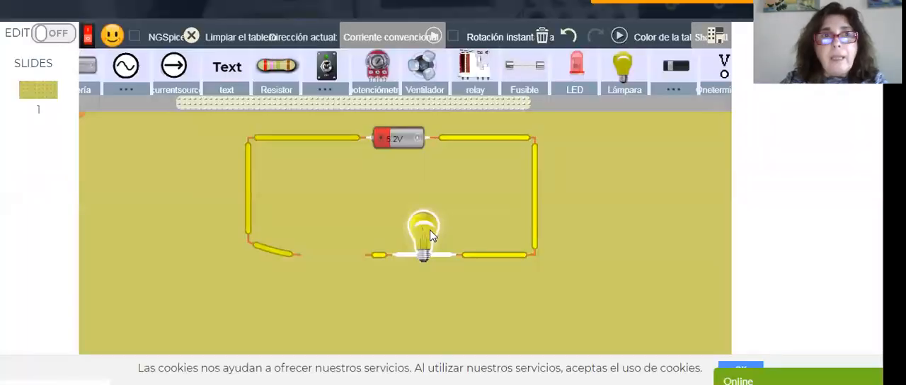
- Clear the battery and lamp circuit from the board and place a new battery in the upper middle area
{"action": "scroll", "coordinate": [405, 233], "scroll_direction": "up", "scroll_amount": 1}
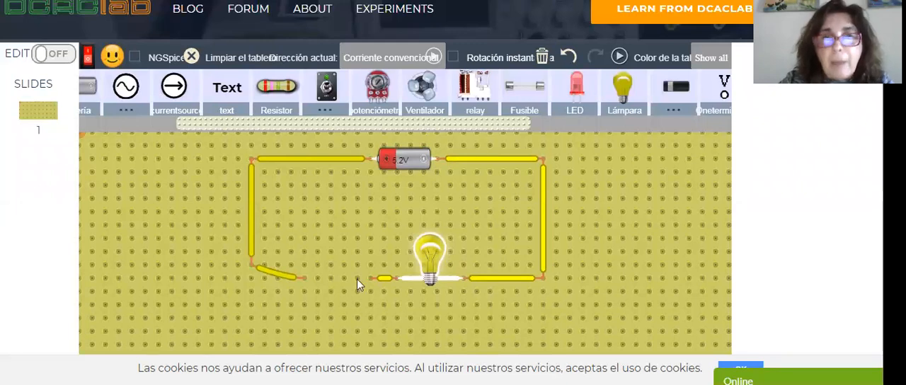
{"action": "left_click", "coordinate": [192, 57]}
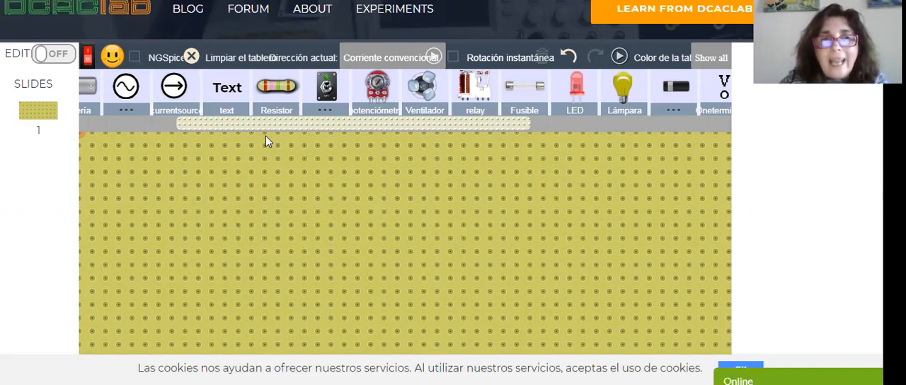
{"action": "left_click_drag", "start_coordinate": [249, 123], "coordinate": [173, 131]}
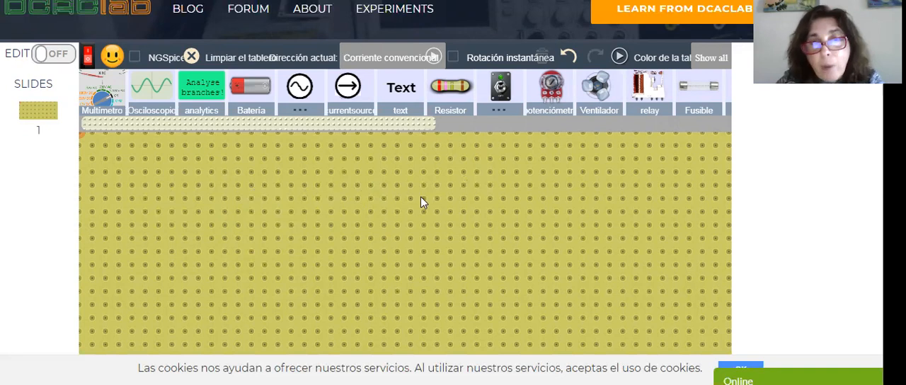
{"action": "left_click_drag", "start_coordinate": [255, 92], "coordinate": [349, 198]}
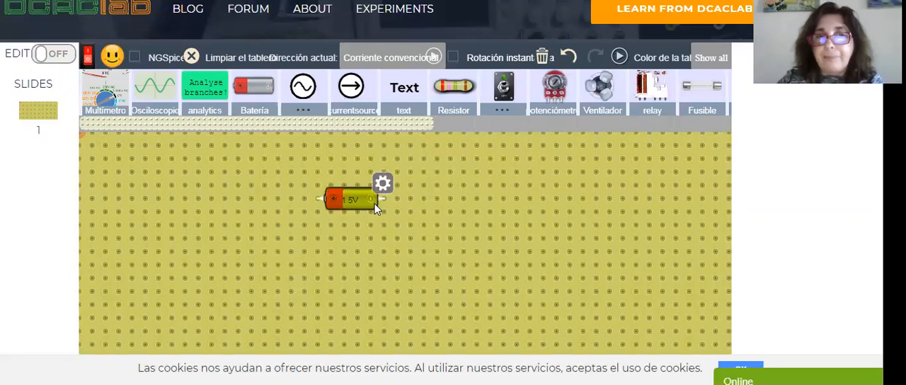
{"action": "left_click_drag", "start_coordinate": [348, 197], "coordinate": [333, 174]}
- Set the battery's rotation to 90 and reposition the battery slightly lower on the board
{"action": "left_click", "coordinate": [367, 163]}
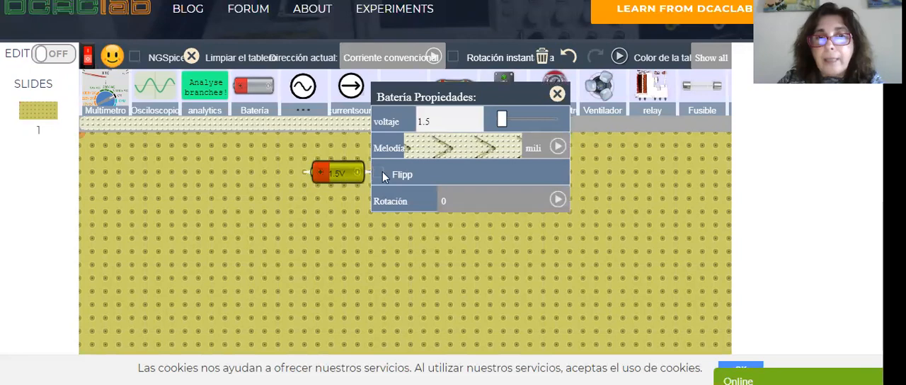
{"action": "left_click", "coordinate": [557, 199]}
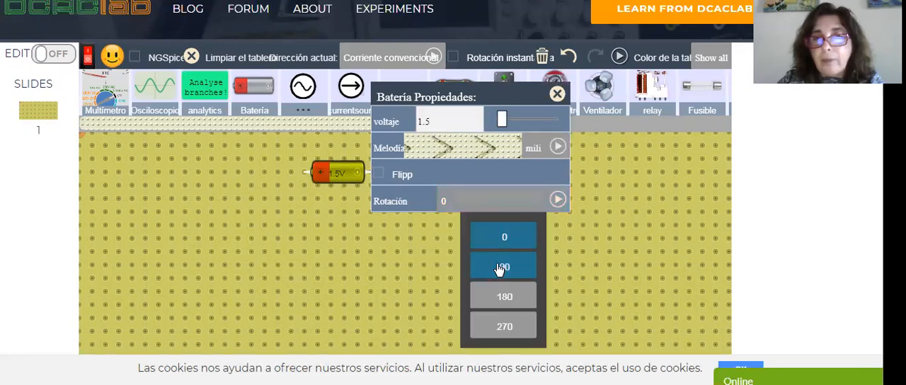
{"action": "left_click", "coordinate": [500, 268]}
{"action": "left_click", "coordinate": [322, 273]}
{"action": "left_click_drag", "start_coordinate": [309, 222], "coordinate": [308, 238]}
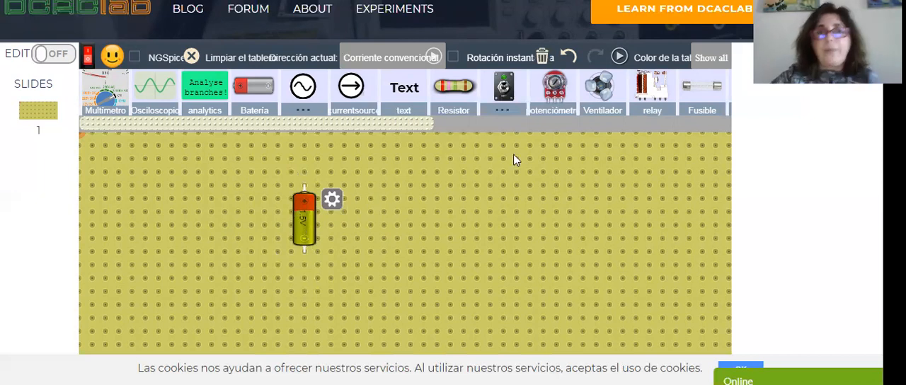
- Place a lamp above and to the right of the battery, and move the battery closer below it
{"action": "left_click_drag", "start_coordinate": [359, 125], "coordinate": [487, 137]}
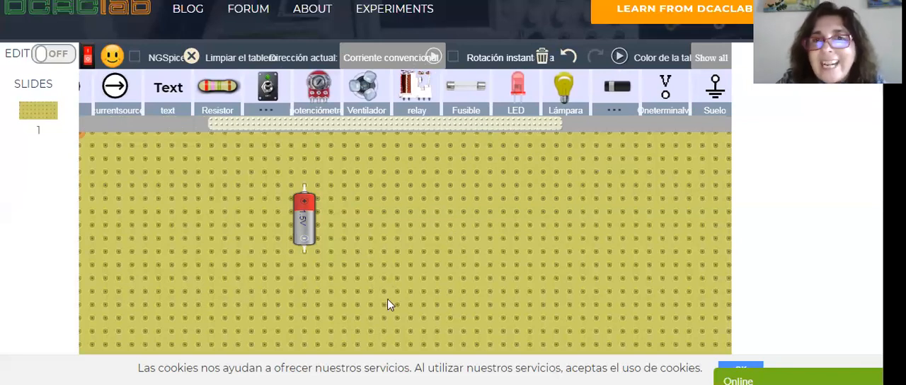
{"action": "left_click_drag", "start_coordinate": [563, 89], "coordinate": [454, 184]}
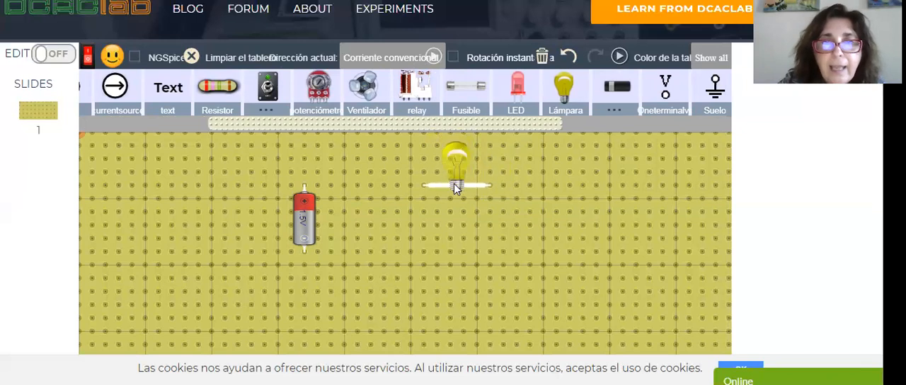
{"action": "left_click_drag", "start_coordinate": [304, 233], "coordinate": [357, 259]}
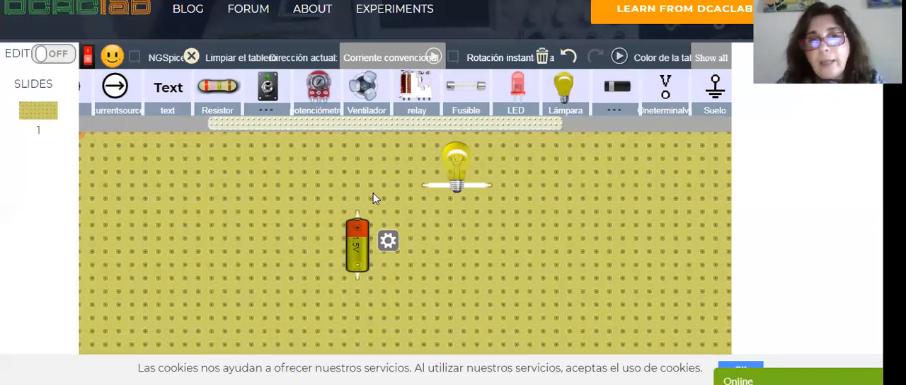
- Set the lamp's resistance to 1 with the X 1 multiplier
{"action": "left_click", "coordinate": [456, 167]}
{"action": "left_click", "coordinate": [486, 150]}
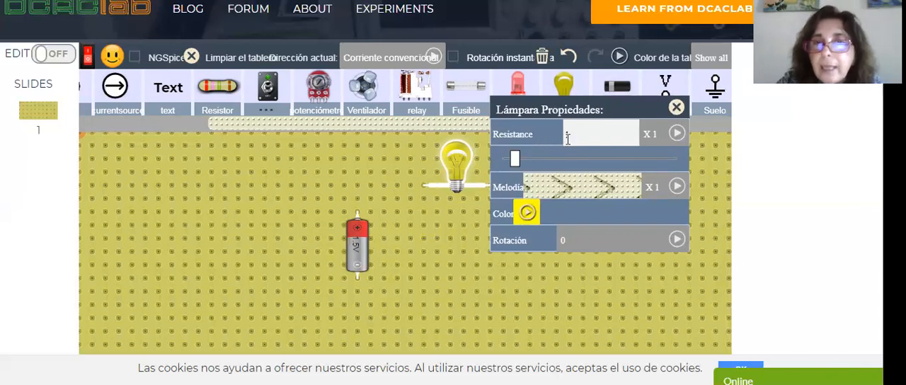
{"action": "left_click", "coordinate": [676, 134]}
{"action": "left_click", "coordinate": [676, 134]}
{"action": "left_click", "coordinate": [594, 135]}
{"action": "mouse_move", "coordinate": [519, 160]}
{"action": "left_mouse_down"}
{"action": "mouse_move", "coordinate": [608, 161]}
{"action": "mouse_move", "coordinate": [502, 162]}
{"action": "mouse_move", "coordinate": [517, 161]}
{"action": "left_mouse_up"}
{"action": "left_click_drag", "start_coordinate": [582, 135], "coordinate": [553, 137]}
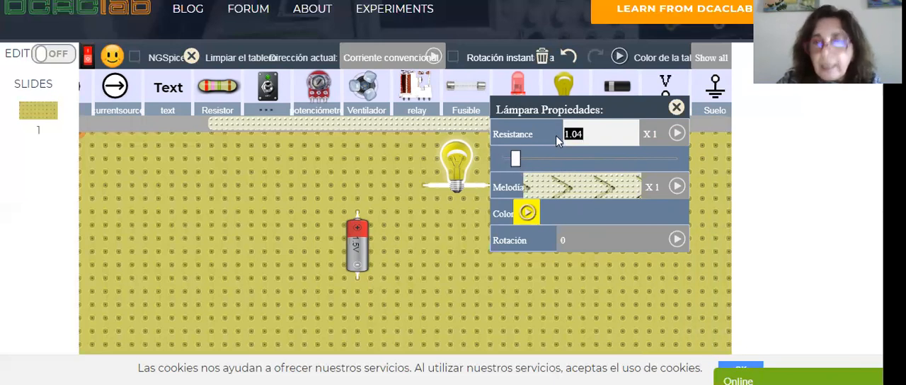
{"action": "type", "text": "1"}
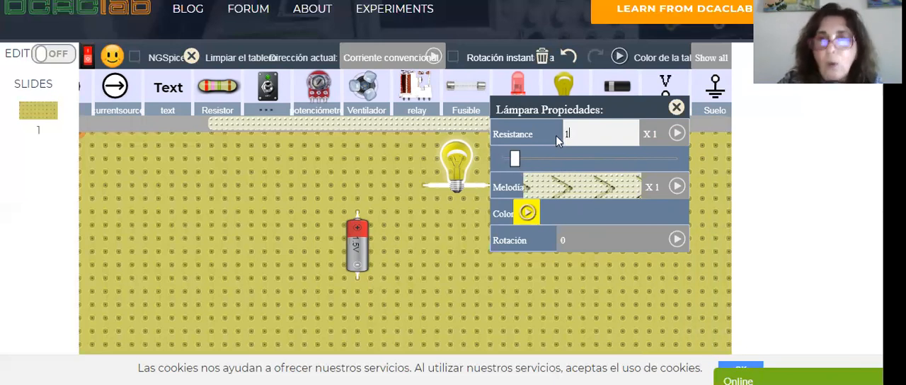
{"action": "left_click", "coordinate": [517, 267]}
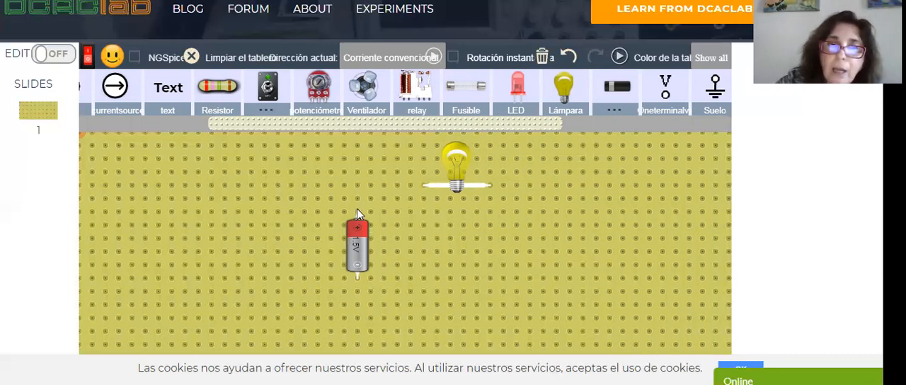
- Wire the battery's two terminals to the lamp's two ends to form a closed rectangular loop
{"action": "left_click_drag", "start_coordinate": [363, 182], "coordinate": [425, 190]}
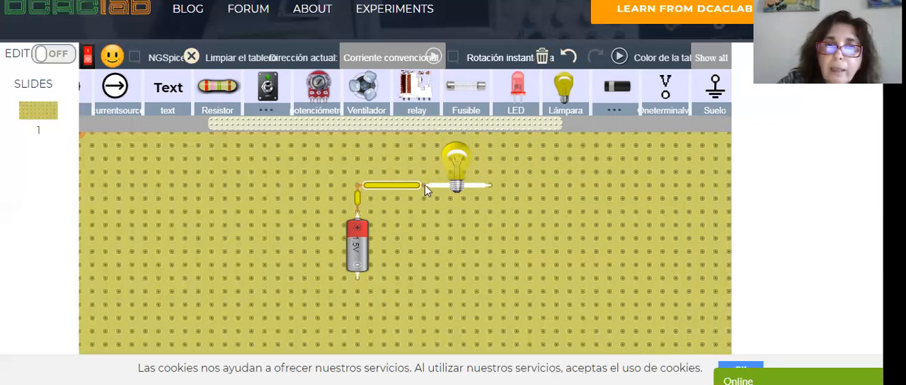
{"action": "left_click_drag", "start_coordinate": [494, 187], "coordinate": [543, 278]}
{"action": "left_click_drag", "start_coordinate": [360, 277], "coordinate": [542, 278]}
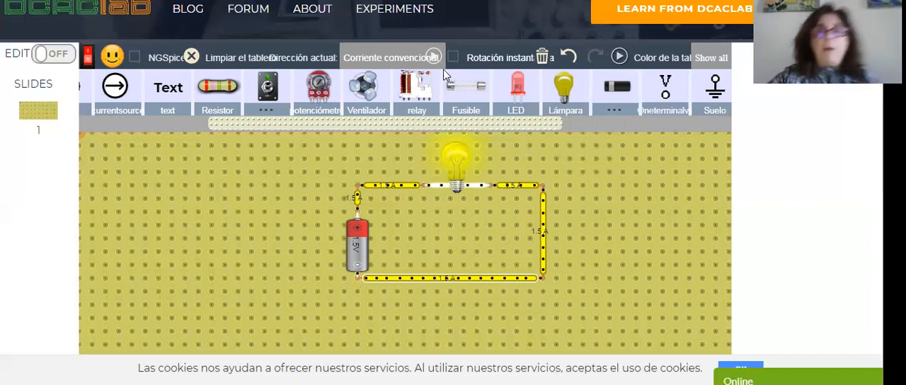
- Set the current direction display to Ocultar la corriente and check the lamp's properties
{"action": "left_click", "coordinate": [425, 58]}
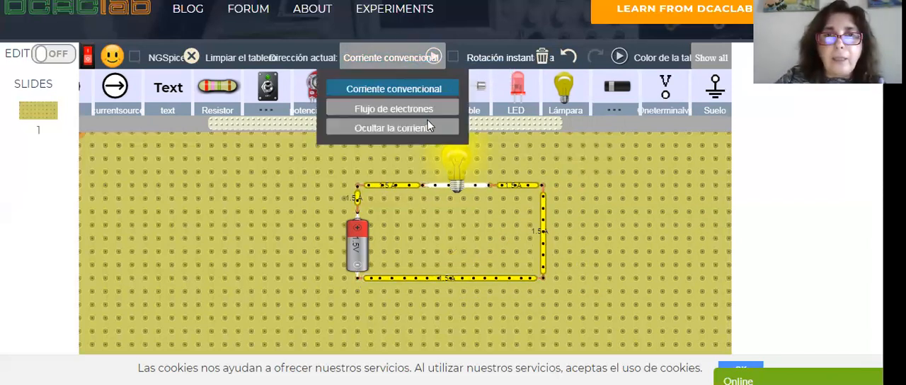
{"action": "left_click", "coordinate": [428, 127]}
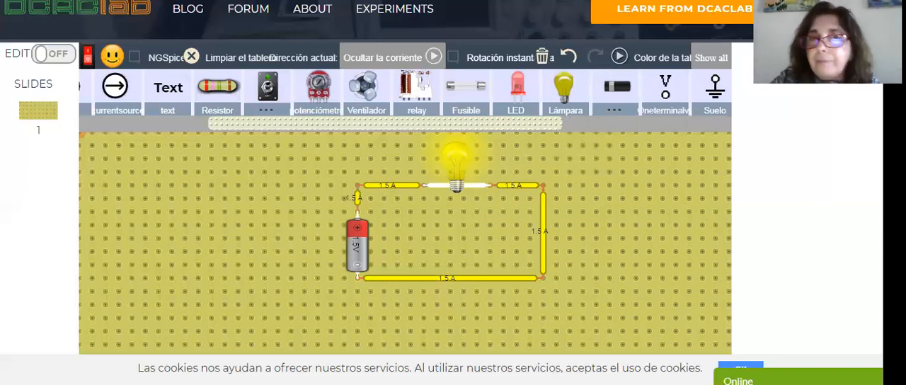
{"action": "left_click", "coordinate": [471, 155]}
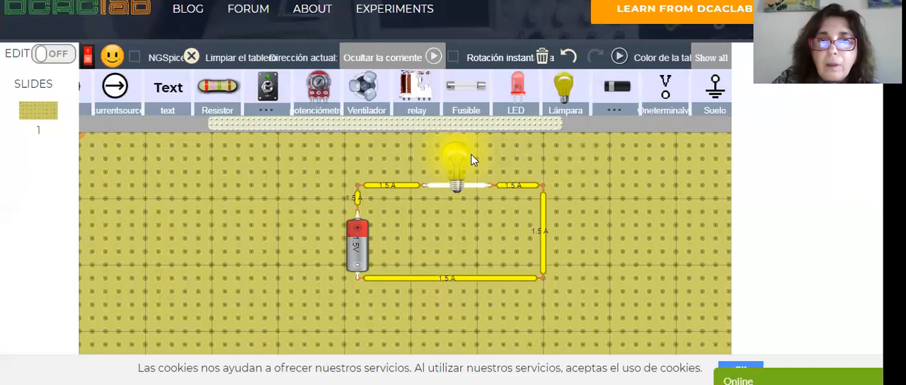
{"action": "left_click", "coordinate": [505, 143]}
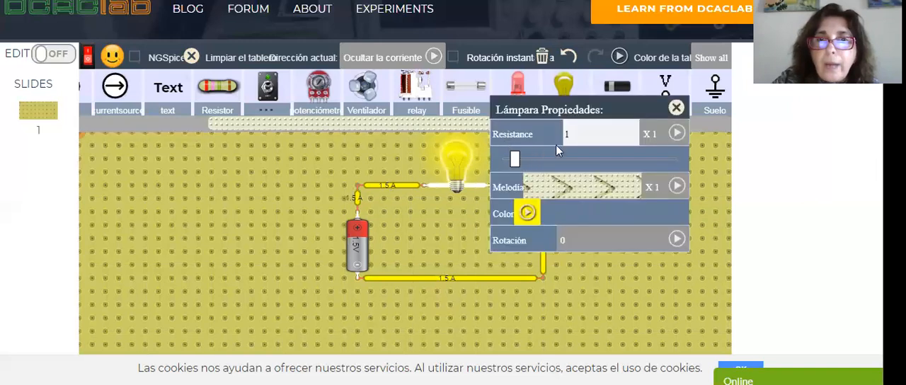
{"action": "left_click", "coordinate": [677, 107]}
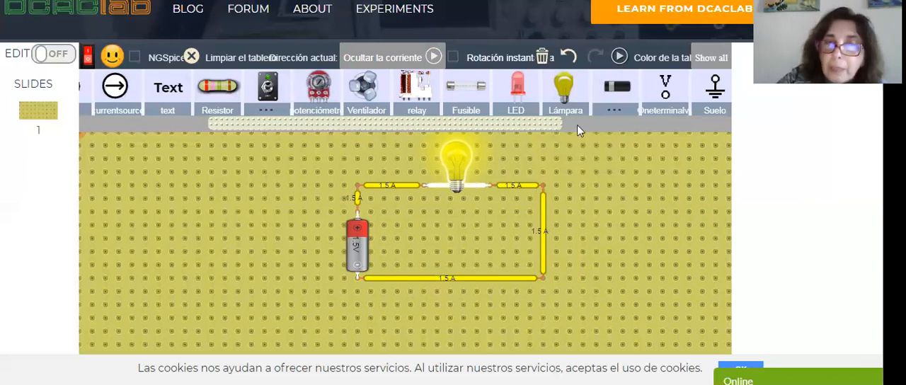
- Set the battery's voltage to 3 V
{"action": "left_click", "coordinate": [370, 249]}
{"action": "left_click", "coordinate": [389, 213]}
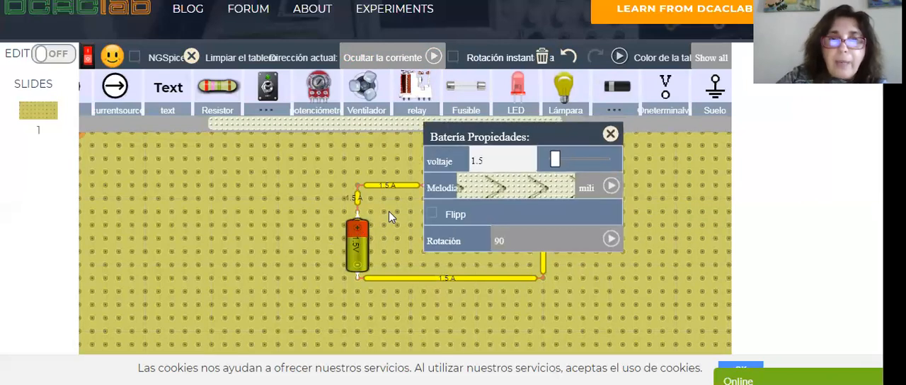
{"action": "left_click_drag", "start_coordinate": [511, 161], "coordinate": [456, 162]}
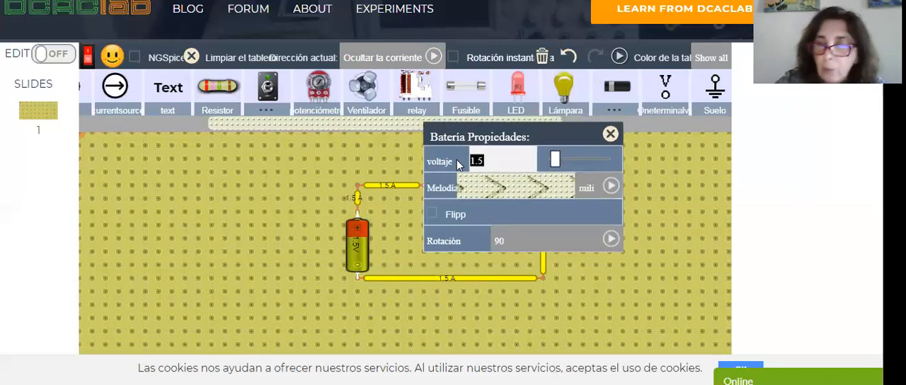
{"action": "type", "text": "3"}
{"action": "left_click", "coordinate": [552, 303]}
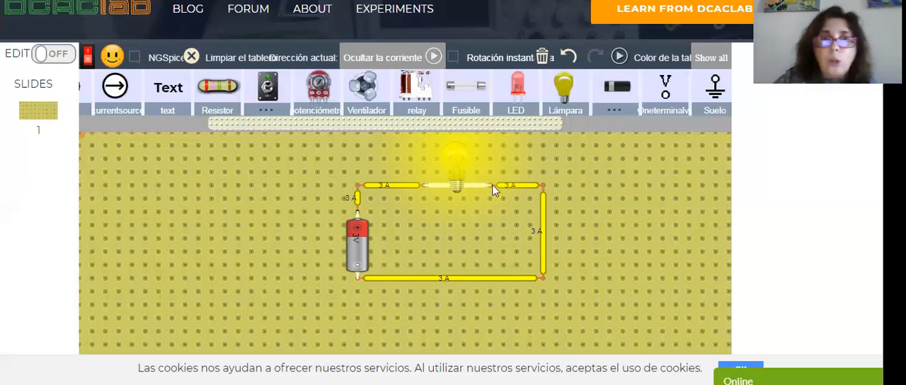
- Set the lamp's resistance to 2
{"action": "left_click", "coordinate": [455, 161]}
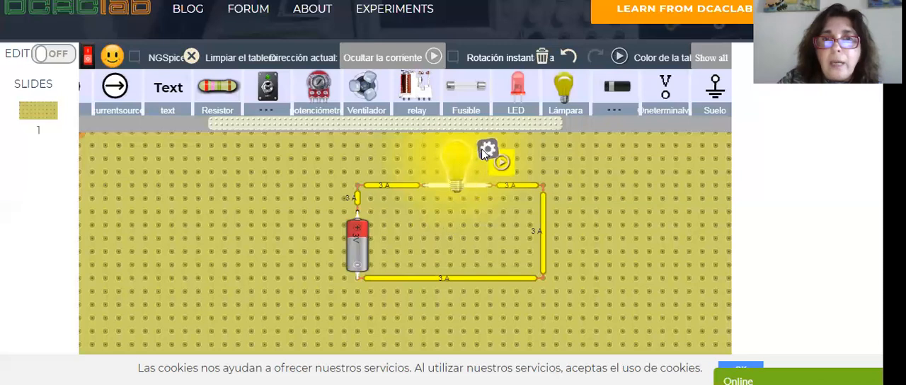
{"action": "left_click", "coordinate": [483, 147]}
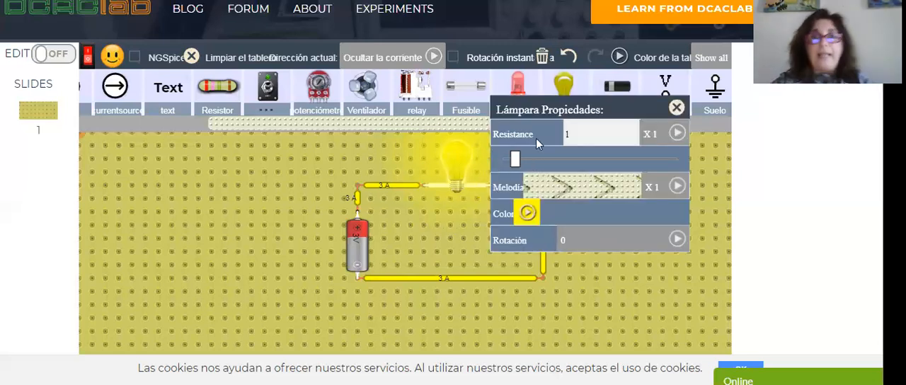
{"action": "double_click", "coordinate": [566, 135]}
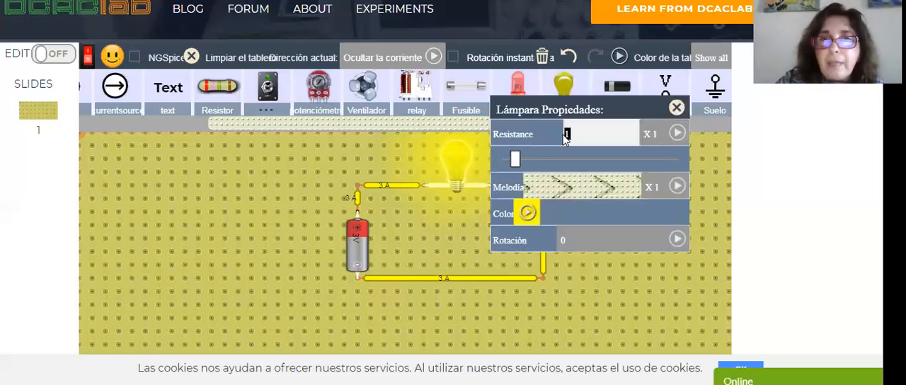
{"action": "type", "text": "2"}
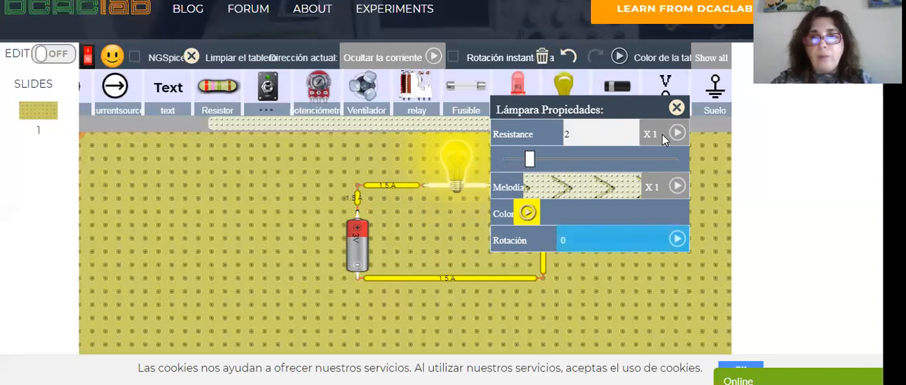
- Close the lamp's properties and set the current direction display to Corriente convencional
{"action": "left_click", "coordinate": [677, 106]}
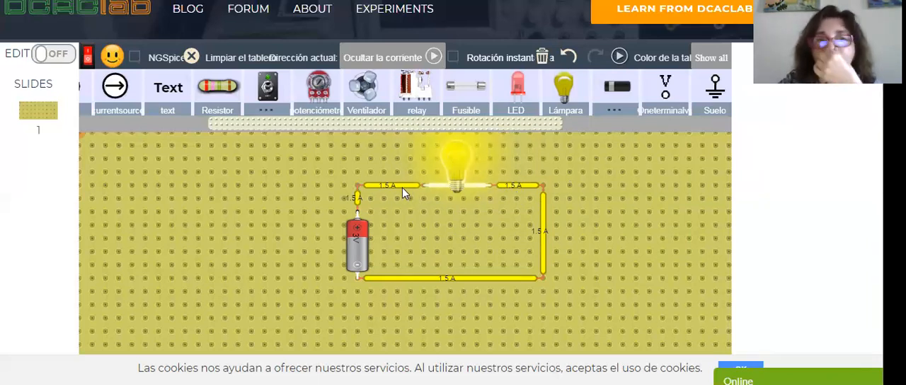
{"action": "left_click", "coordinate": [433, 61]}
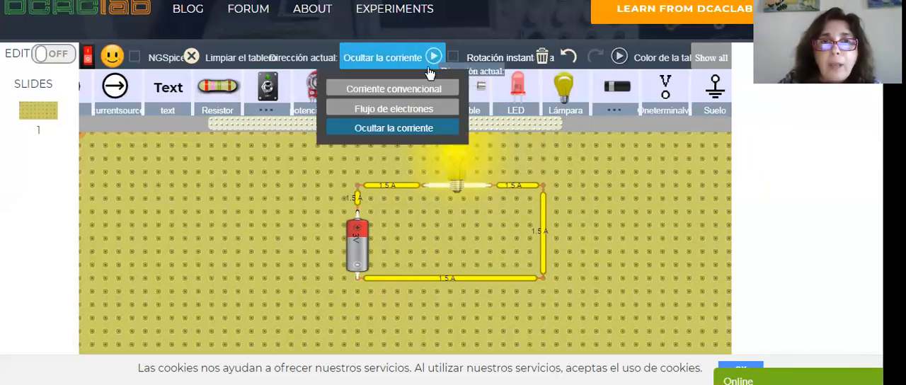
{"action": "left_click", "coordinate": [427, 89]}
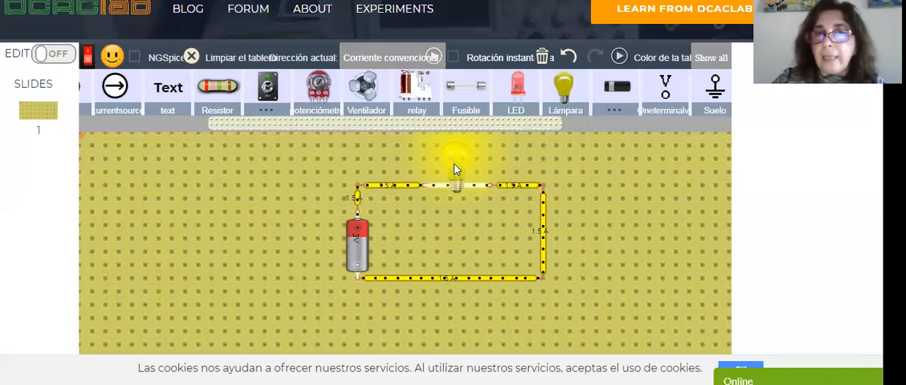
- Raise the lamp's resistance to 3 and close its properties
{"action": "mouse_move", "coordinate": [453, 164]}
{"action": "left_click", "coordinate": [488, 152]}
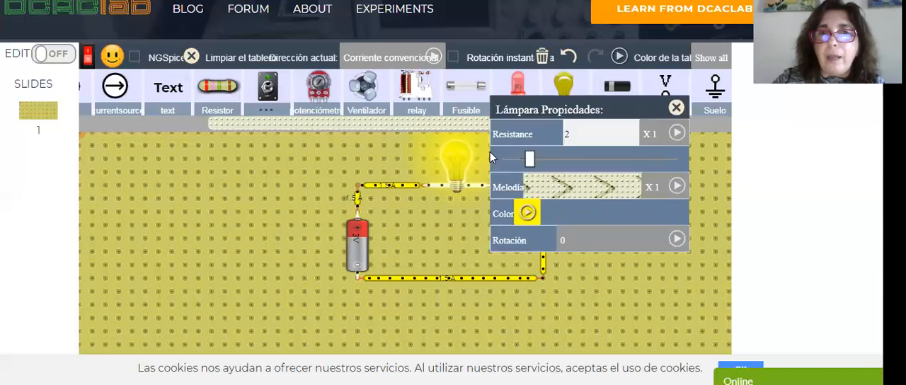
{"action": "left_click_drag", "start_coordinate": [532, 156], "coordinate": [546, 160]}
{"action": "left_click_drag", "start_coordinate": [584, 134], "coordinate": [566, 134]}
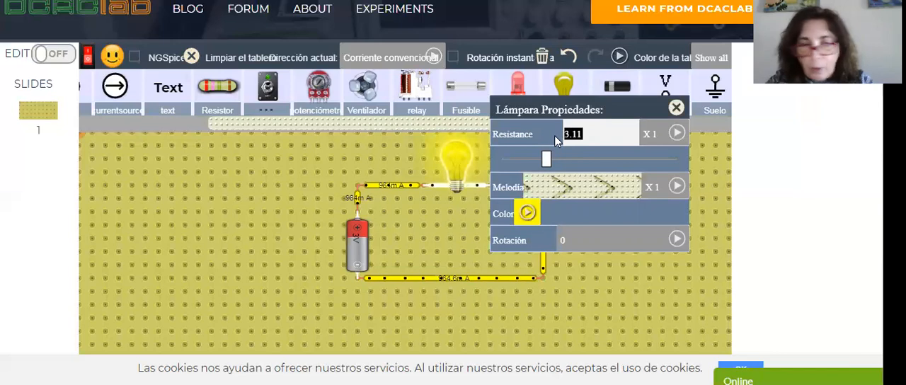
{"action": "type", "text": "3"}
{"action": "left_click", "coordinate": [676, 109]}
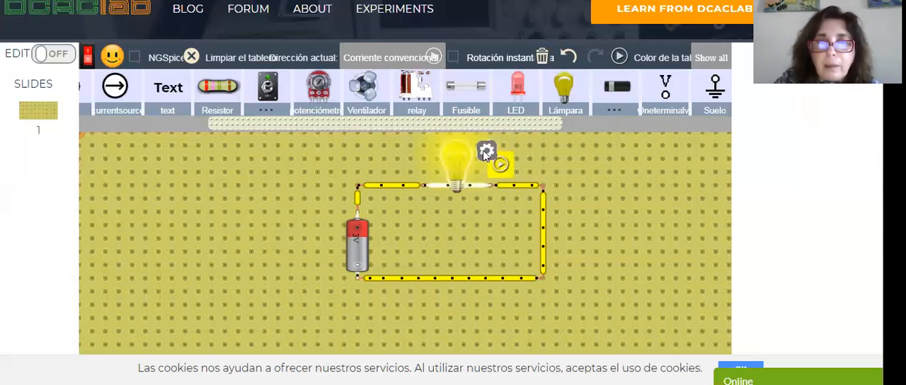
- Lower the lamp's resistance to 2.51, then return it to 3 to compare the current
{"action": "left_click", "coordinate": [484, 150]}
{"action": "left_click_drag", "start_coordinate": [545, 158], "coordinate": [538, 158]}
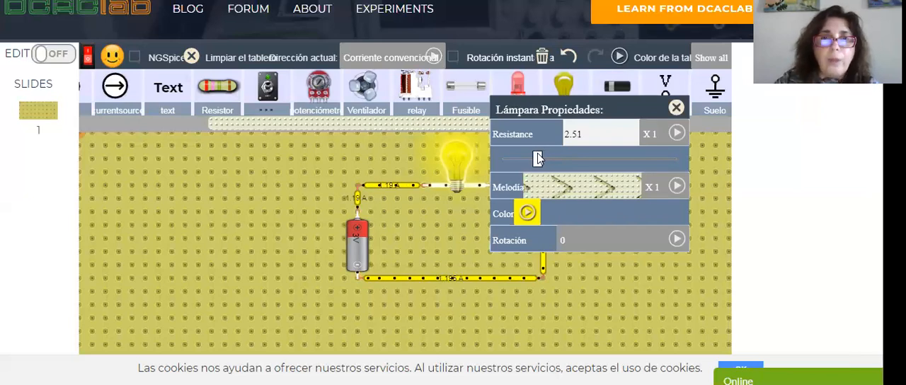
{"action": "left_click_drag", "start_coordinate": [538, 158], "coordinate": [545, 158]}
{"action": "left_click", "coordinate": [584, 131]}
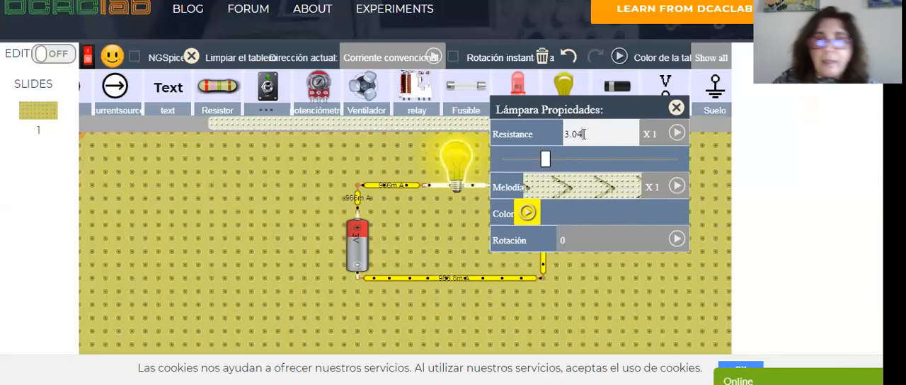
{"action": "key", "text": "BackSpace"}
{"action": "key", "text": "BackSpace"}
{"action": "key", "text": "BackSpace"}
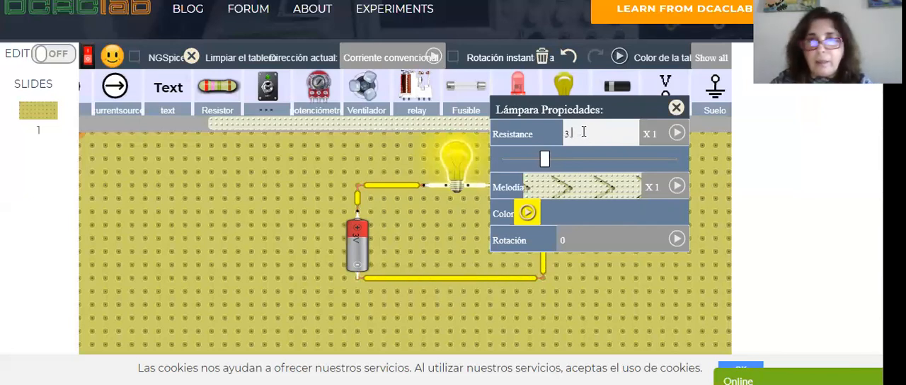
{"action": "left_click", "coordinate": [616, 280]}
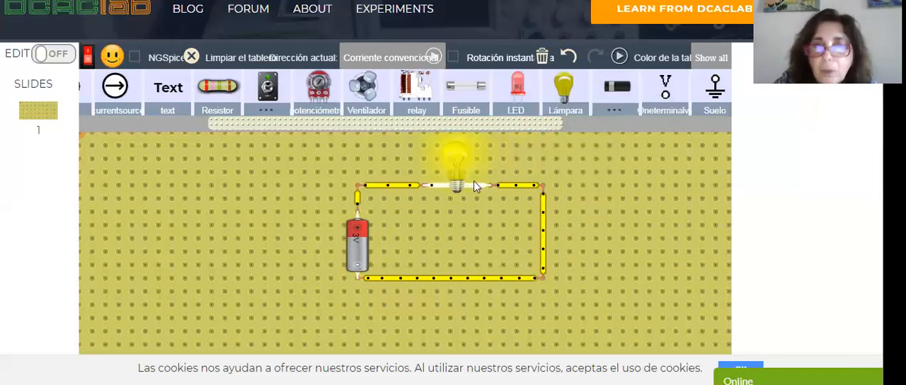
- Set the lamp's resistance to 4
{"action": "left_click", "coordinate": [453, 156]}
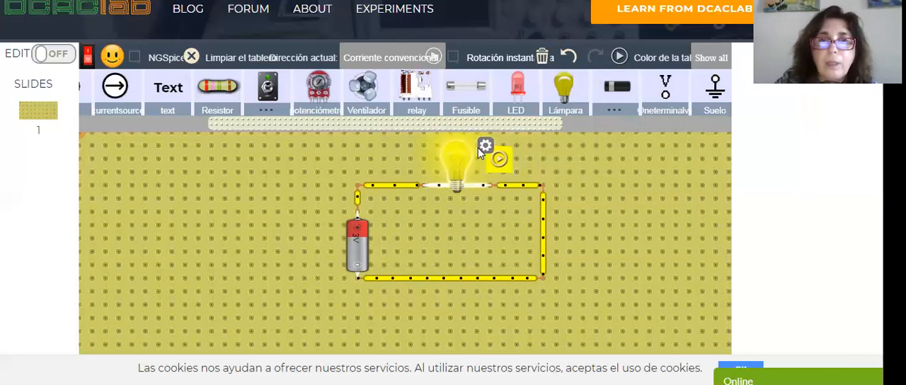
{"action": "left_click", "coordinate": [484, 146]}
{"action": "double_click", "coordinate": [560, 135]}
{"action": "type", "text": "4"}
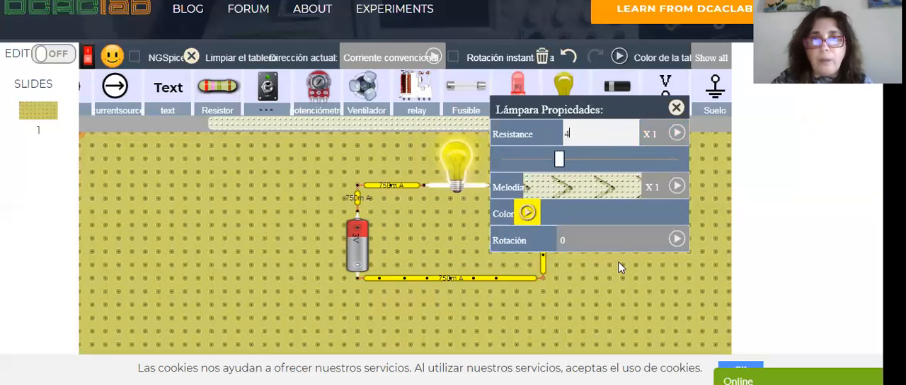
{"action": "left_click", "coordinate": [511, 237]}
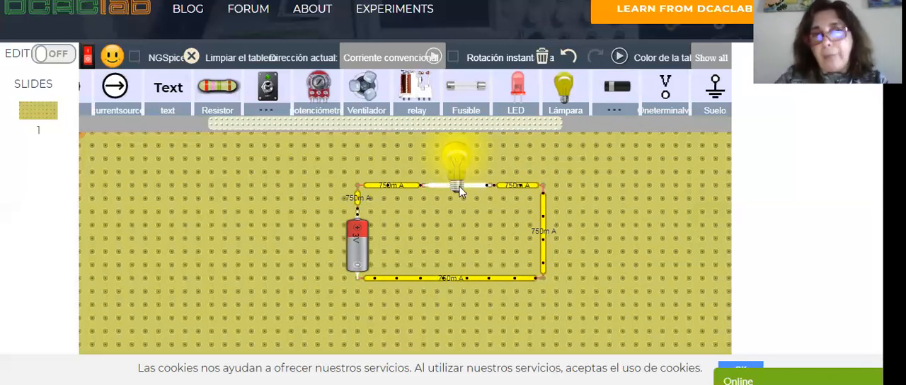
- Raise the lamp's resistance to 7.15, then reduce it to 4 and to 3
{"action": "left_click", "coordinate": [495, 148]}
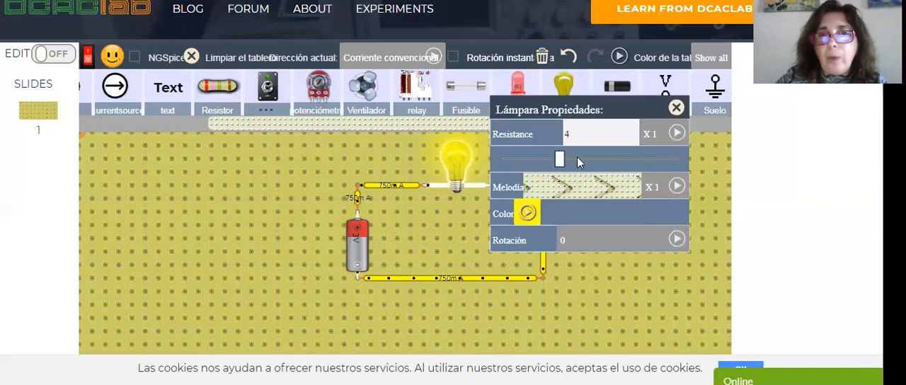
{"action": "left_click_drag", "start_coordinate": [560, 162], "coordinate": [606, 157]}
{"action": "left_click_drag", "start_coordinate": [585, 134], "coordinate": [555, 139]}
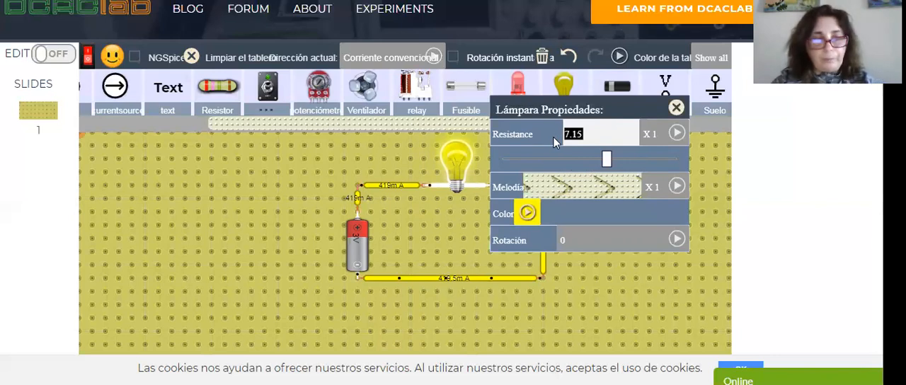
{"action": "type", "text": "4"}
{"action": "left_click_drag", "start_coordinate": [575, 137], "coordinate": [564, 130]}
{"action": "type", "text": "3"}
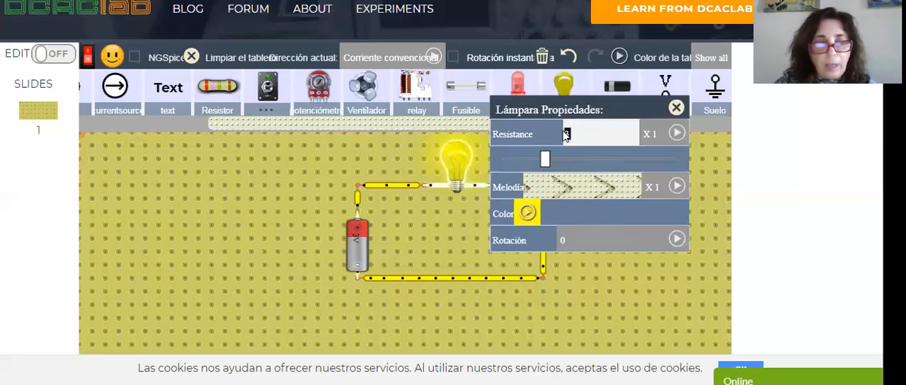
{"action": "left_click", "coordinate": [630, 278]}
- Reduce the lamp's resistance to 2 and then to 1
{"action": "left_click", "coordinate": [473, 163]}
{"action": "left_click", "coordinate": [496, 146]}
{"action": "left_click", "coordinate": [559, 136]}
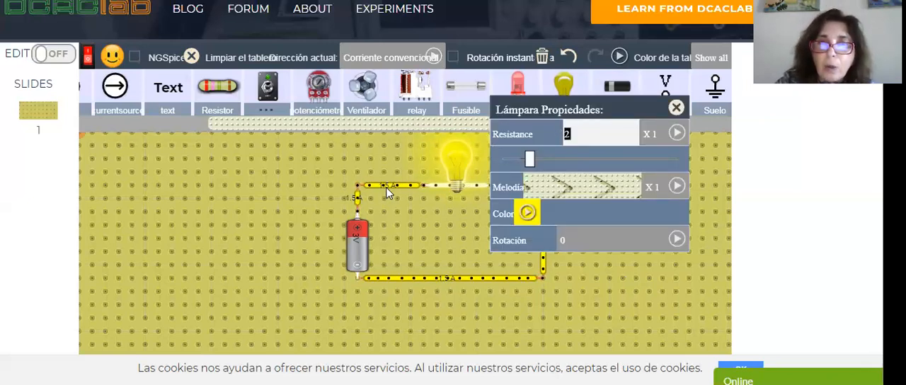
{"action": "type", "text": "1"}
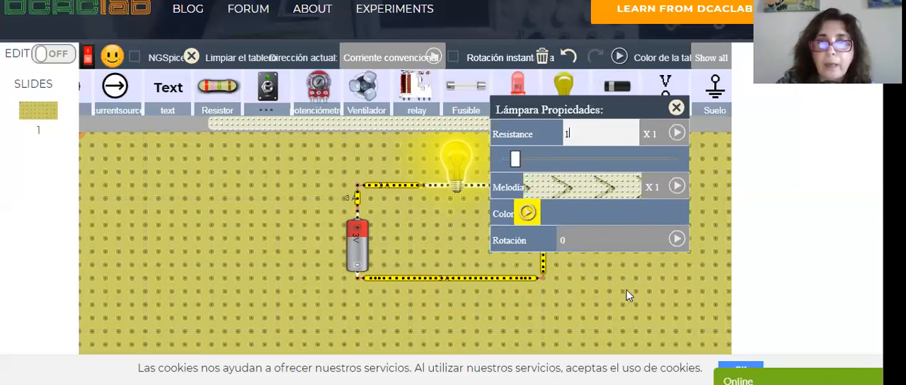
{"action": "left_click", "coordinate": [627, 290]}
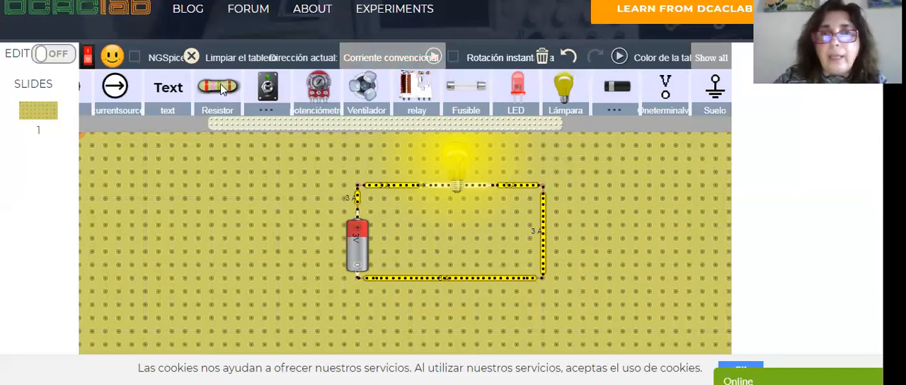
{"action": "left_click", "coordinate": [504, 186]}
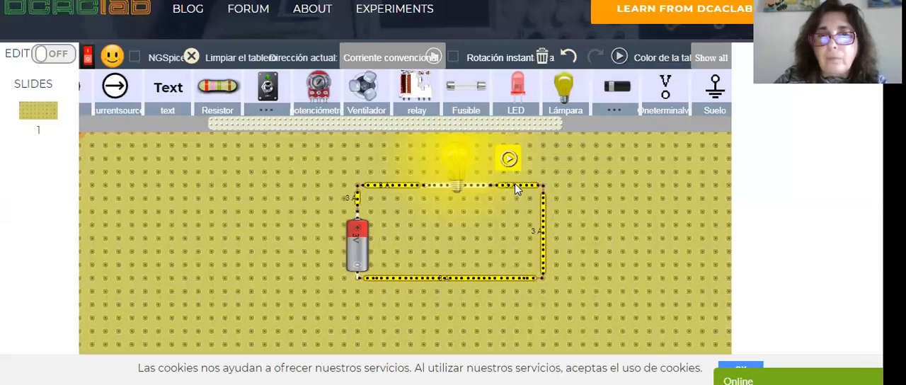
{"action": "left_click", "coordinate": [509, 160]}
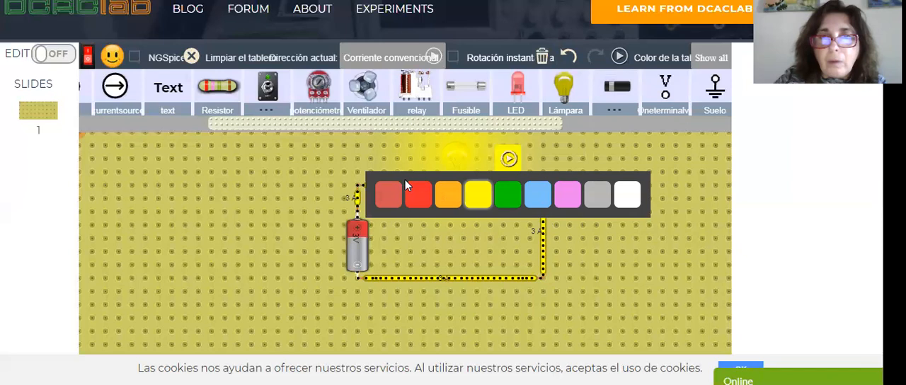
{"action": "left_click", "coordinate": [600, 273]}
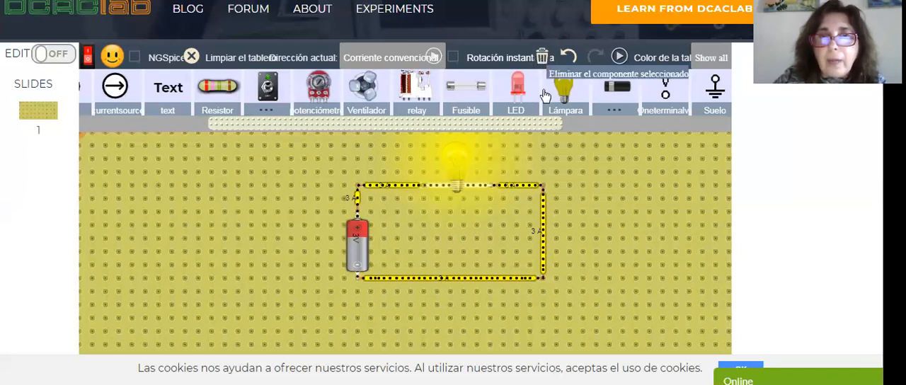
- Delete the vertical wire opposite the battery and the long lower wire to open the circuit
{"action": "left_click", "coordinate": [545, 231]}
{"action": "left_click", "coordinate": [544, 62]}
{"action": "left_click", "coordinate": [493, 280]}
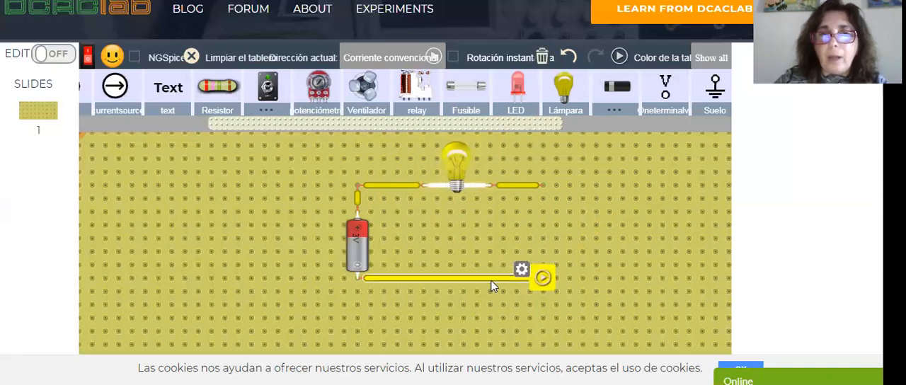
{"action": "left_click", "coordinate": [543, 59]}
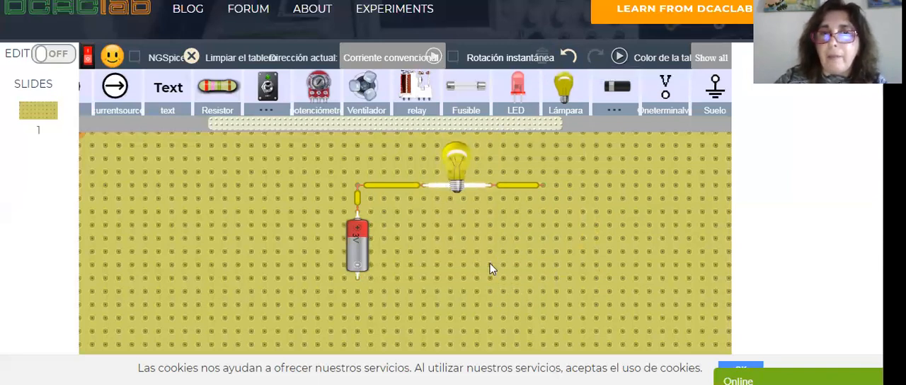
- Add a second lamp in series after the first and run a long wire from the battery's negative terminal beneath the lamps
{"action": "left_click_drag", "start_coordinate": [569, 95], "coordinate": [579, 185]}
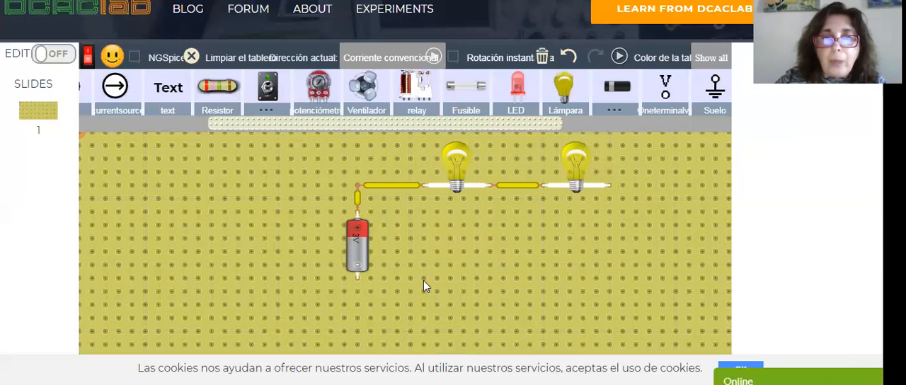
{"action": "left_click_drag", "start_coordinate": [407, 277], "coordinate": [613, 278]}
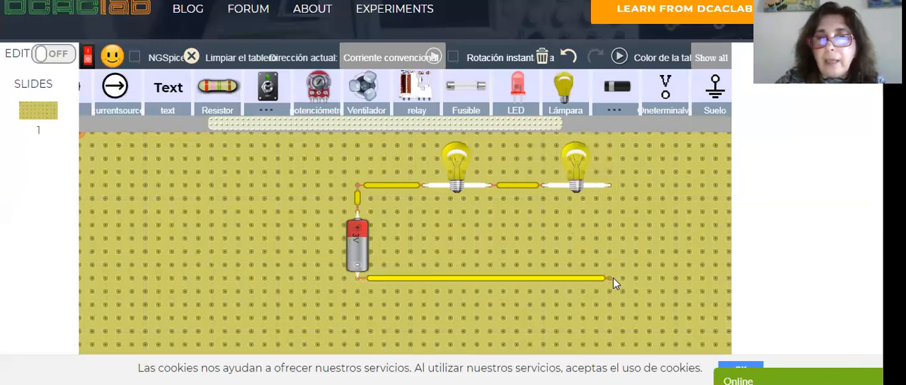
{"action": "left_click_drag", "start_coordinate": [608, 188], "coordinate": [608, 278]}
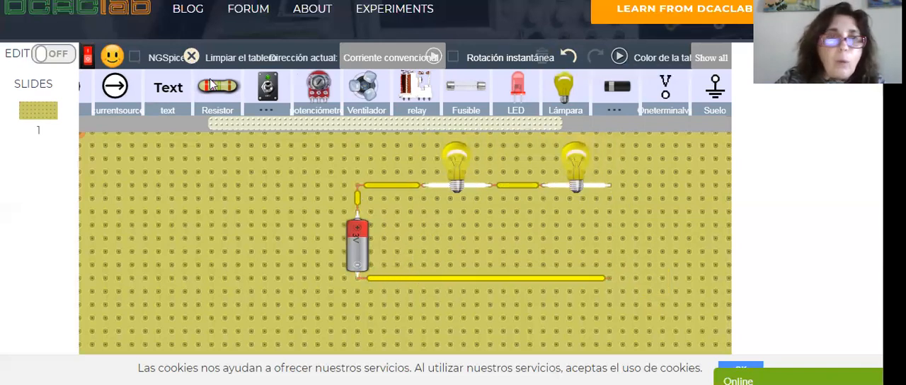
- Add a third lamp in series and wire its free end to the lower wire to close the loop
{"action": "left_click_drag", "start_coordinate": [569, 95], "coordinate": [639, 193]}
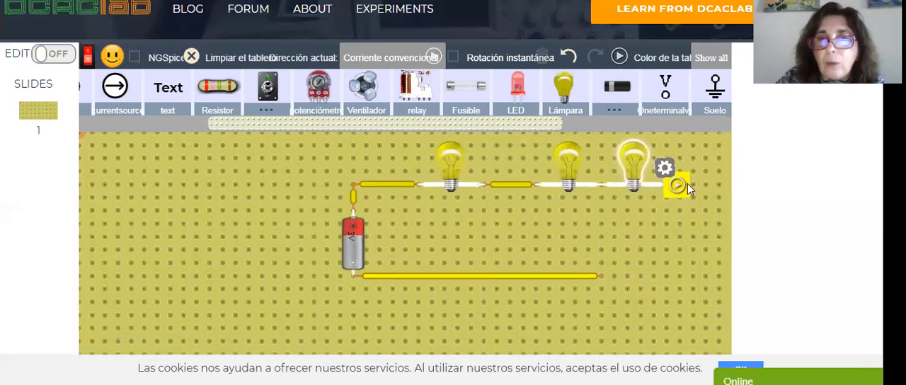
{"action": "left_click", "coordinate": [669, 261]}
{"action": "left_click_drag", "start_coordinate": [668, 188], "coordinate": [673, 251]}
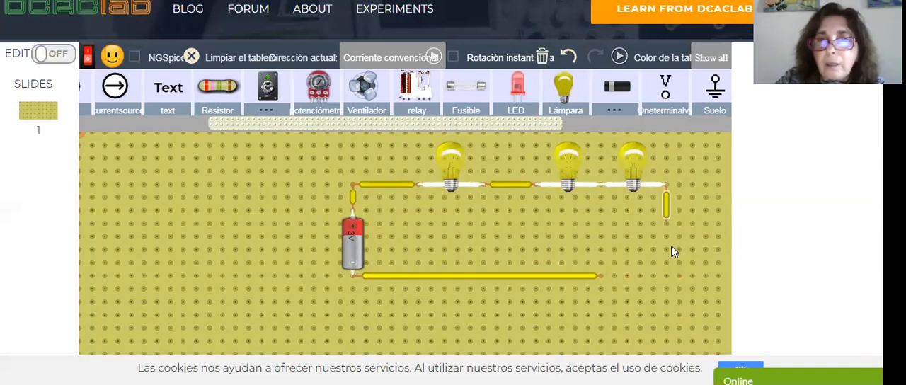
{"action": "mouse_move", "coordinate": [671, 278]}
{"action": "left_mouse_down"}
{"action": "mouse_move", "coordinate": [641, 277]}
{"action": "mouse_move", "coordinate": [668, 276]}
{"action": "left_mouse_up"}
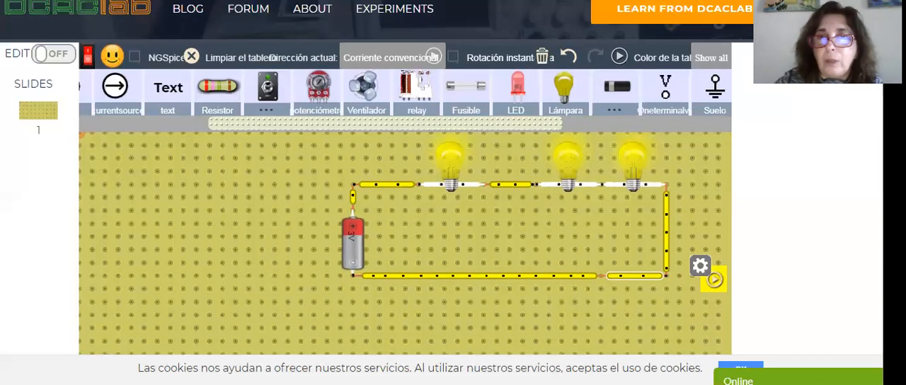
- Delete the wire leading to the first lamp and the long wire from the battery's negative terminal
{"action": "left_click", "coordinate": [419, 169]}
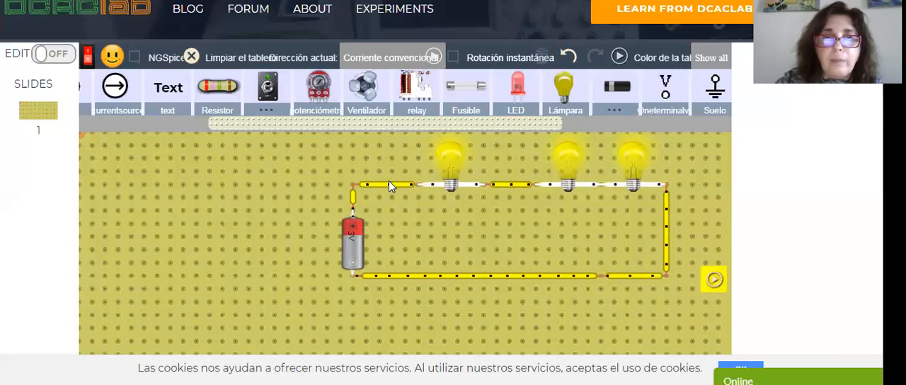
{"action": "left_click", "coordinate": [389, 185]}
{"action": "left_click", "coordinate": [421, 168]}
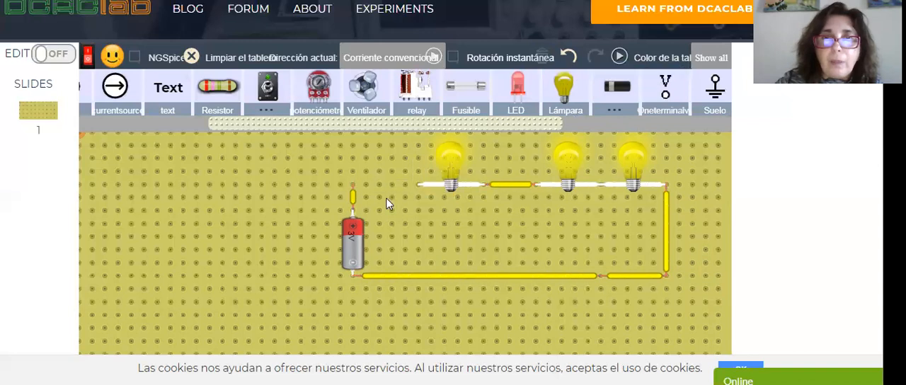
{"action": "left_click", "coordinate": [408, 276]}
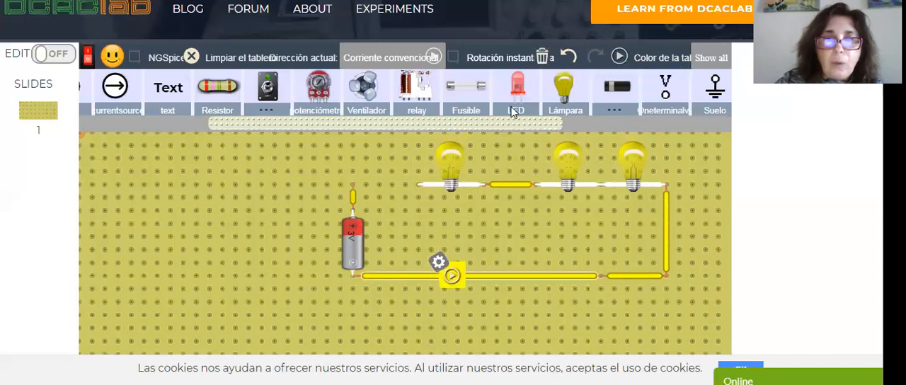
{"action": "left_click", "coordinate": [540, 58]}
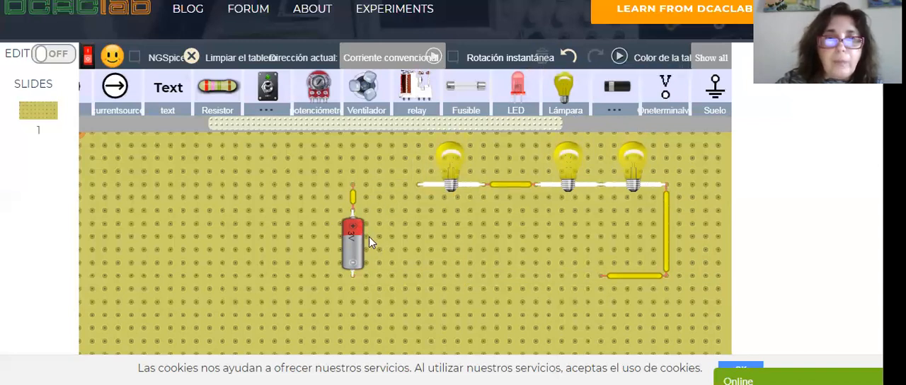
- Add a 1.5 V battery in series below the 3 V battery and wire it into a closed loop with the three lamps
{"action": "left_click", "coordinate": [347, 230]}
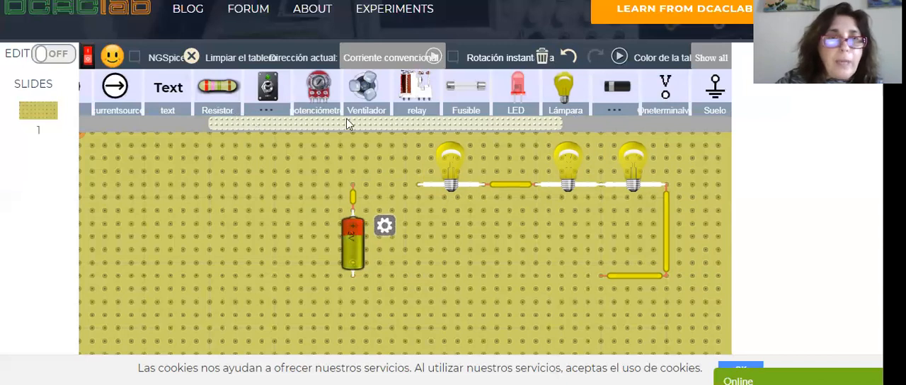
{"action": "left_click_drag", "start_coordinate": [269, 130], "coordinate": [133, 126]}
{"action": "left_click_drag", "start_coordinate": [245, 86], "coordinate": [424, 278]}
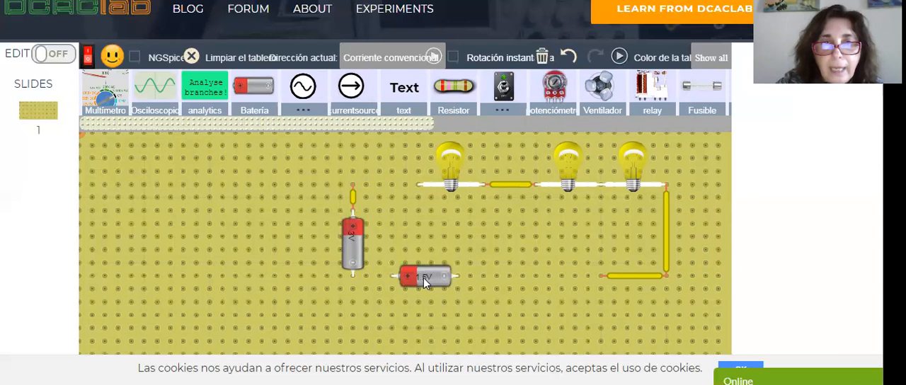
{"action": "left_click_drag", "start_coordinate": [352, 276], "coordinate": [390, 279]}
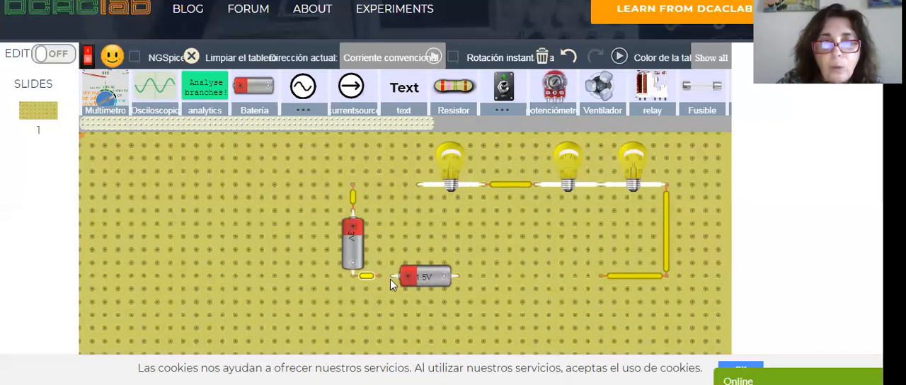
{"action": "left_click_drag", "start_coordinate": [455, 275], "coordinate": [602, 273]}
{"action": "left_click_drag", "start_coordinate": [364, 185], "coordinate": [420, 184]}
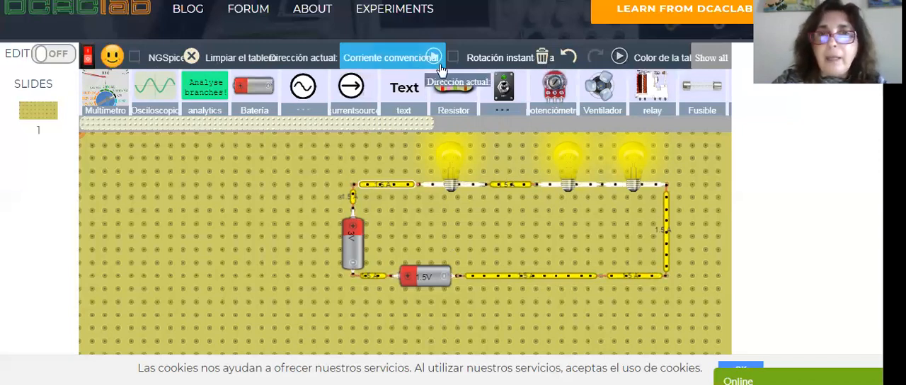
- Open the circuit and delete the wire between the first two lamps along with the third lamp
{"action": "left_click", "coordinate": [458, 185]}
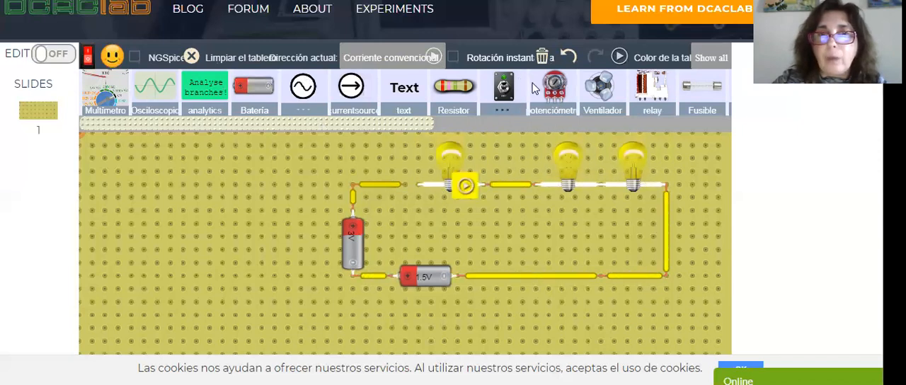
{"action": "left_click", "coordinate": [511, 186]}
{"action": "left_click", "coordinate": [545, 57]}
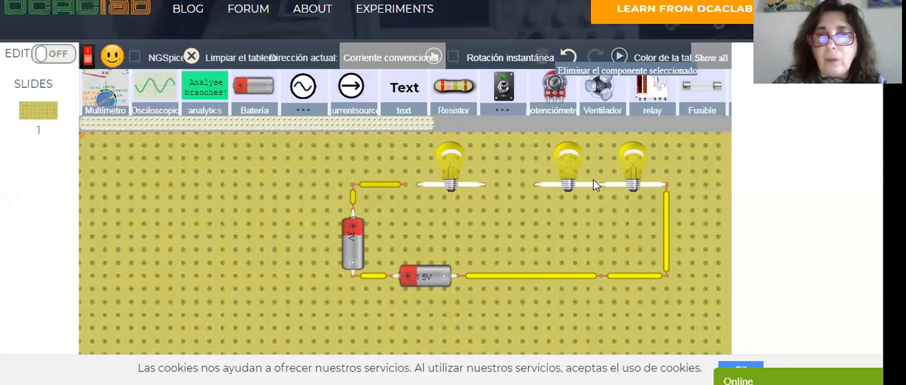
{"action": "left_click", "coordinate": [633, 174]}
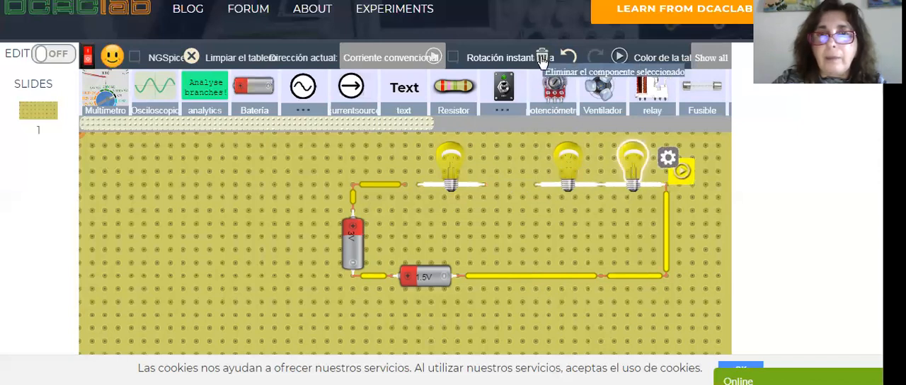
{"action": "left_click", "coordinate": [543, 59]}
- Stack the two remaining lamps one above the other in parallel and wire the pair into the battery loop
{"action": "left_click_drag", "start_coordinate": [472, 167], "coordinate": [511, 153]}
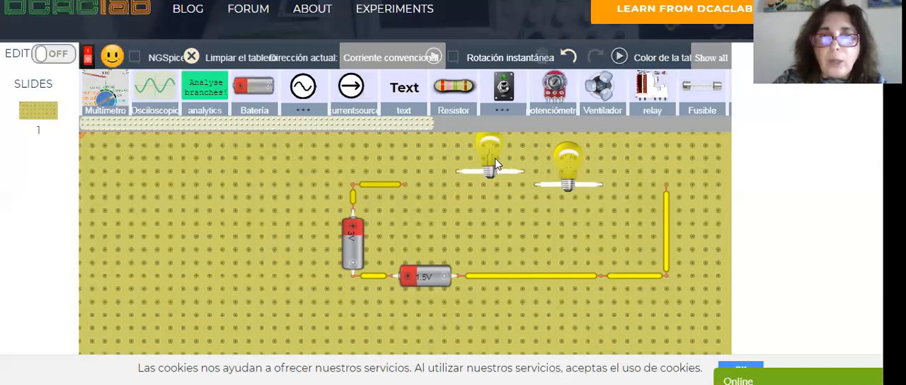
{"action": "mouse_move", "coordinate": [561, 167]}
{"action": "left_mouse_down"}
{"action": "mouse_move", "coordinate": [488, 215]}
{"action": "mouse_move", "coordinate": [483, 201]}
{"action": "mouse_move", "coordinate": [508, 185]}
{"action": "mouse_move", "coordinate": [524, 210]}
{"action": "left_mouse_up"}
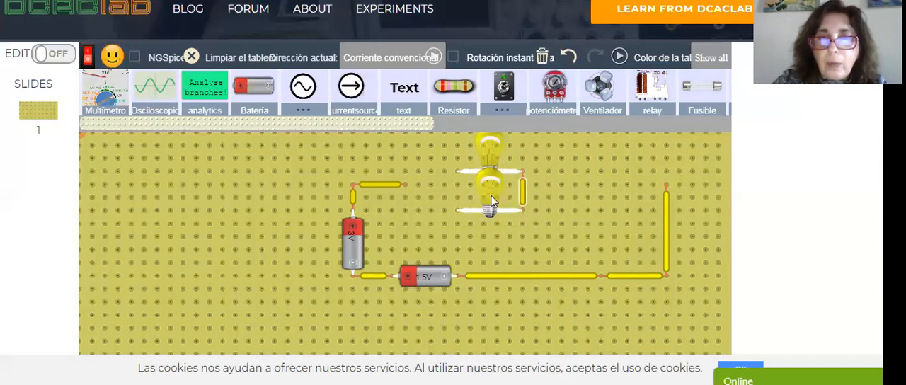
{"action": "left_click_drag", "start_coordinate": [458, 173], "coordinate": [459, 203]}
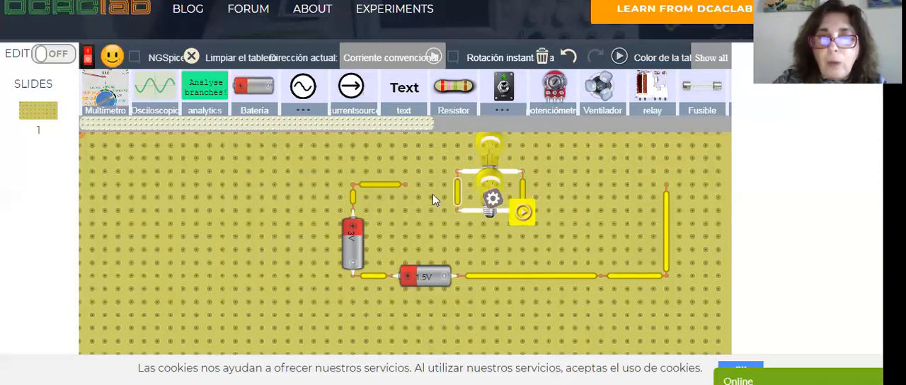
{"action": "left_click_drag", "start_coordinate": [405, 183], "coordinate": [458, 207]}
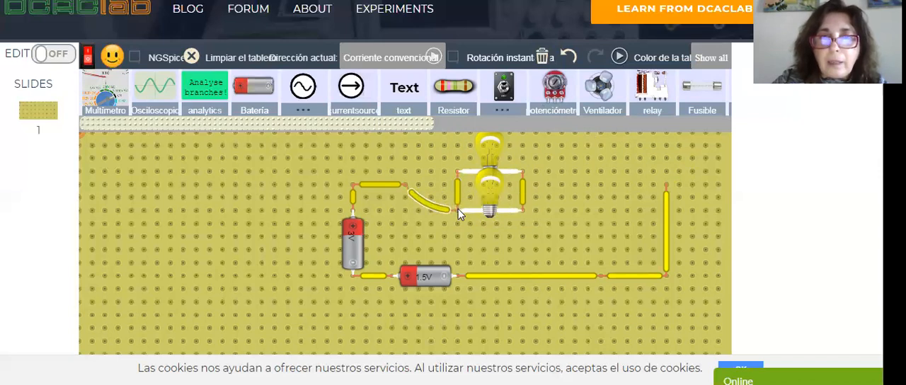
{"action": "left_click_drag", "start_coordinate": [664, 187], "coordinate": [524, 209]}
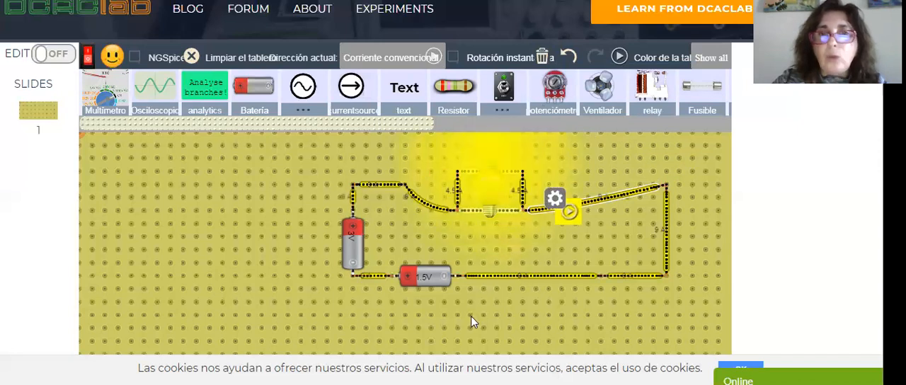